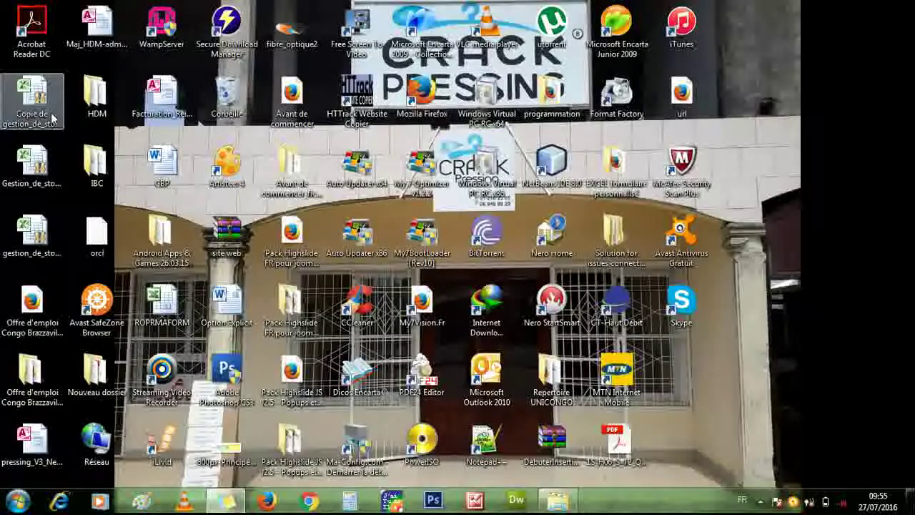
- Open the 'Copie de gestion_de_stock' workbook from the desktop
{"action": "double_click", "coordinate": [51, 118]}
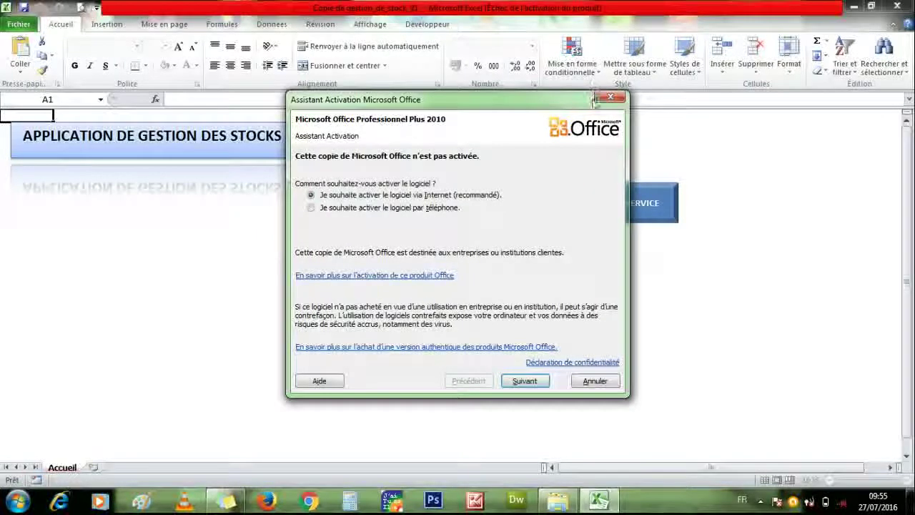
- Close the Office Activation Wizard to reveal the 'Saisie du Mot de Passe' login form
{"action": "left_click", "coordinate": [611, 97]}
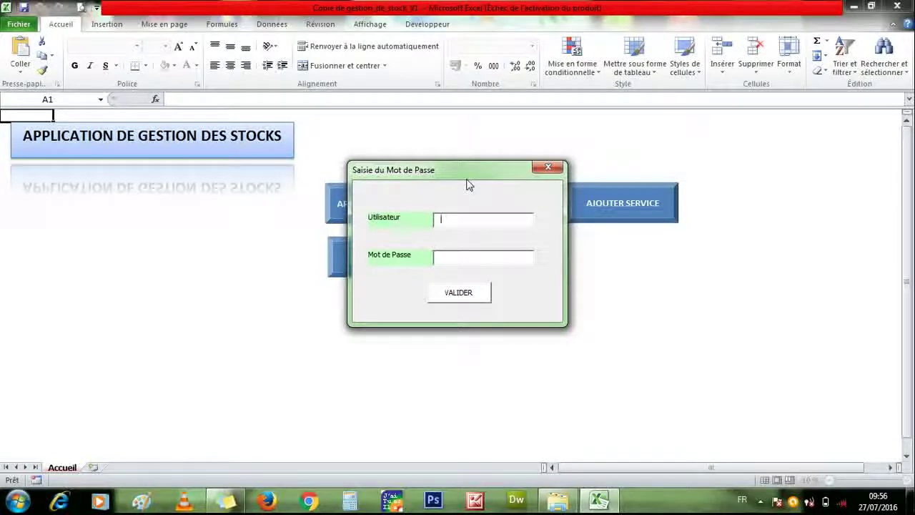
- Log in as ADMIN with the administrator password, then end the resulting VBA runtime error
{"action": "type", "text": "AD"}
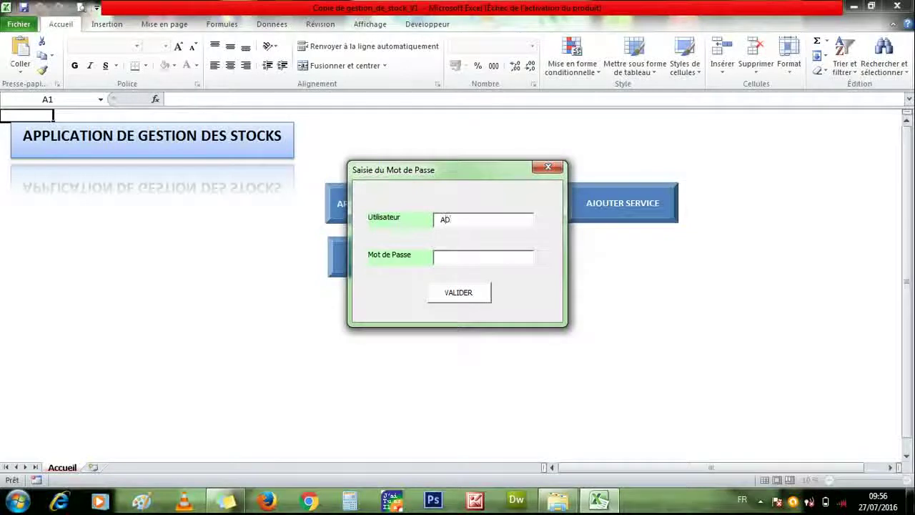
{"action": "type", "text": "MIN"}
{"action": "key", "text": "Tab"}
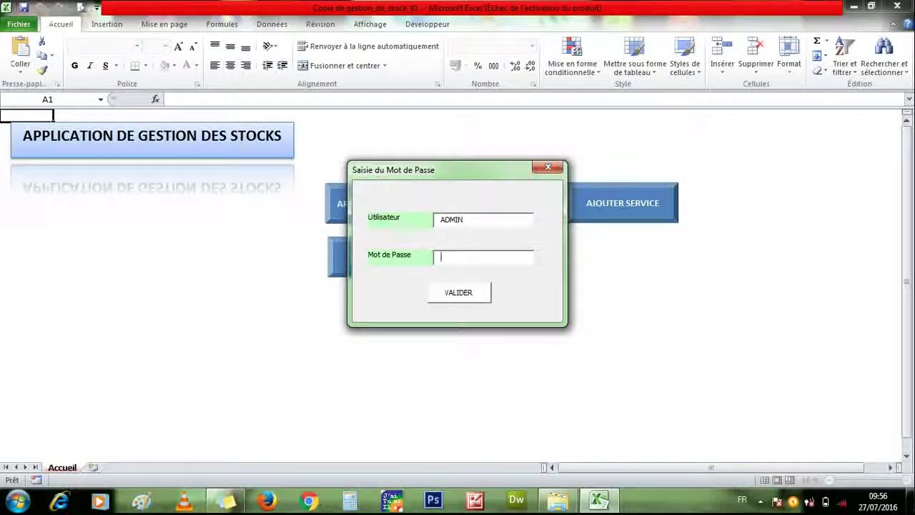
{"action": "type", "text": "*****"}
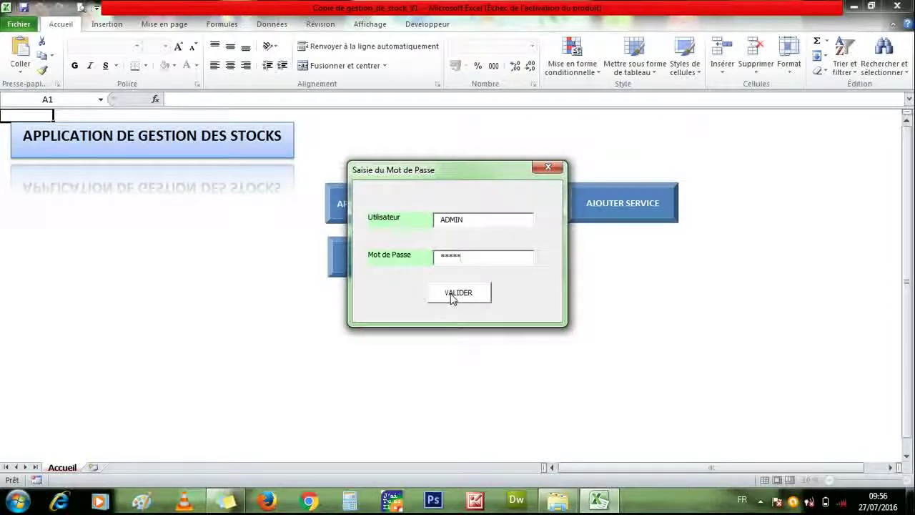
{"action": "left_click", "coordinate": [452, 296]}
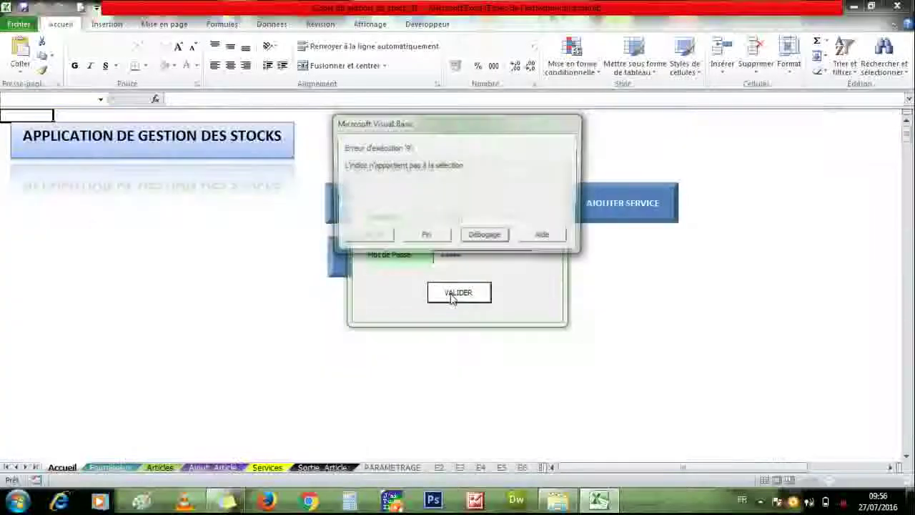
{"action": "left_click", "coordinate": [442, 240]}
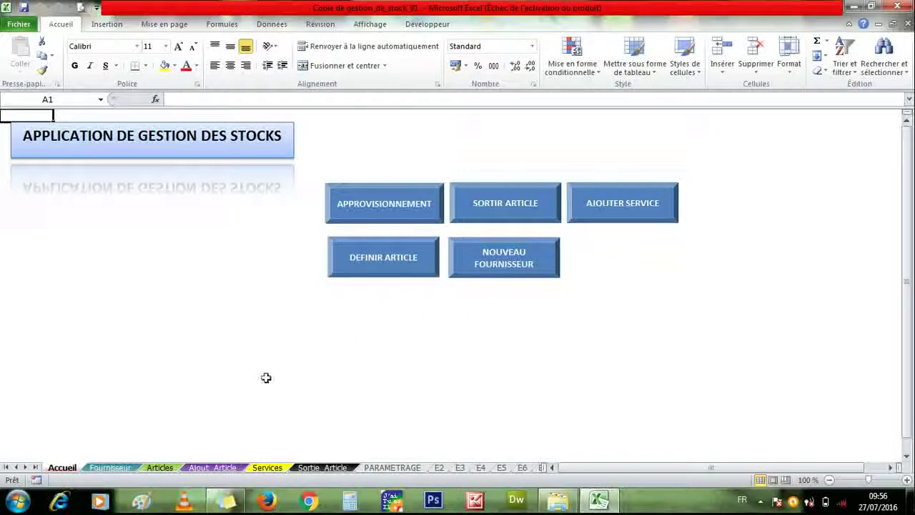
- On the PARAMETRAGE sheet, rename the first user in A2 from ADMIN to RM
{"action": "left_click", "coordinate": [383, 468]}
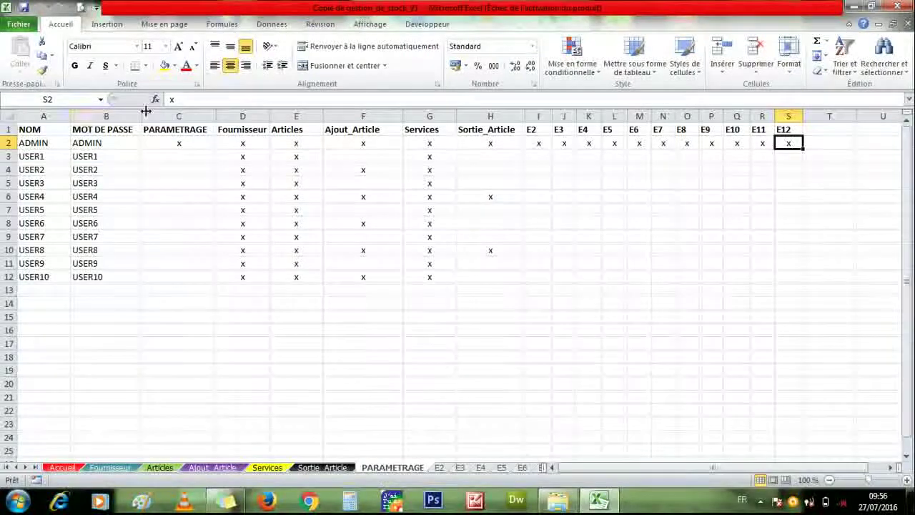
{"action": "left_click", "coordinate": [49, 143]}
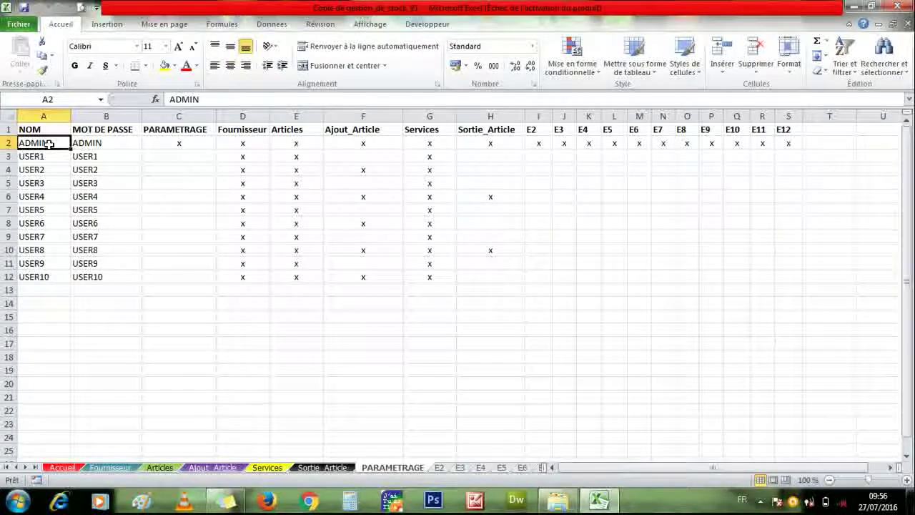
{"action": "double_click", "coordinate": [56, 145]}
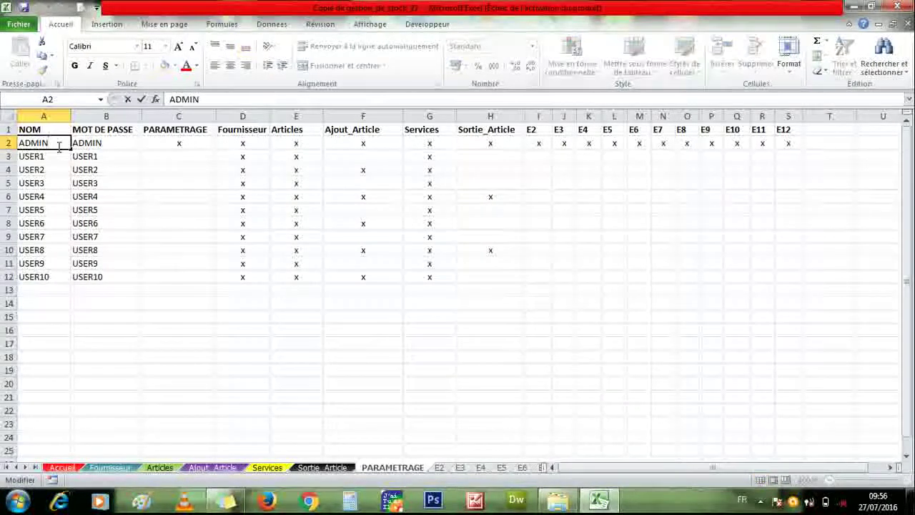
{"action": "key", "text": "BackSpace"}
{"action": "key", "text": "BackSpace"}
{"action": "key", "text": "BackSpace"}
{"action": "key", "text": "BackSpace"}
{"action": "key", "text": "BackSpace"}
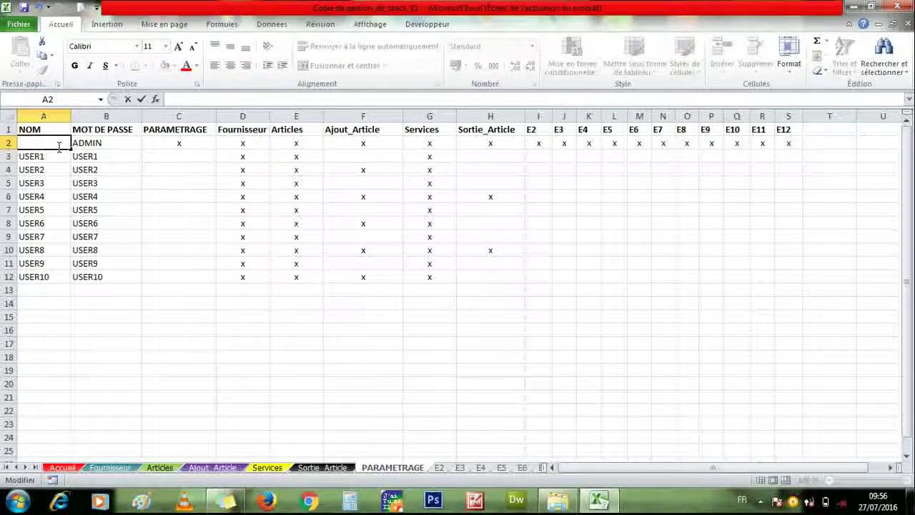
{"action": "type", "text": "RM"}
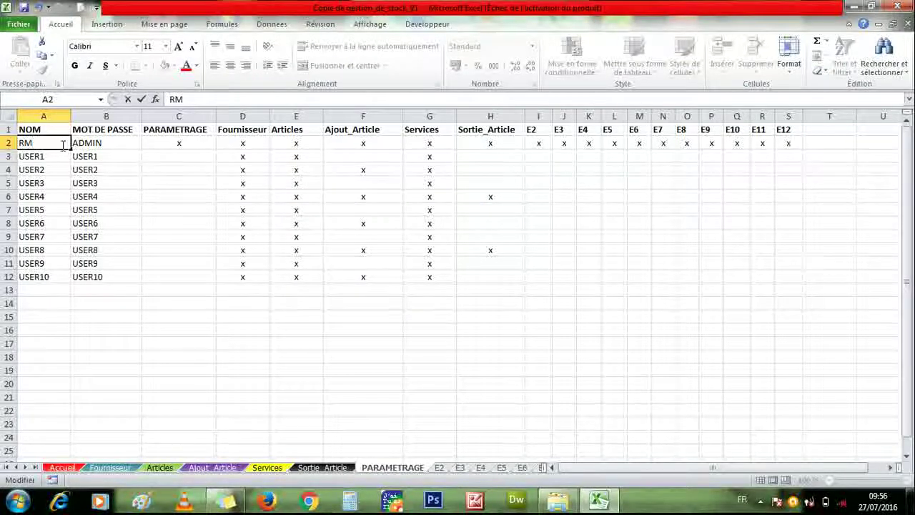
{"action": "left_click", "coordinate": [83, 145]}
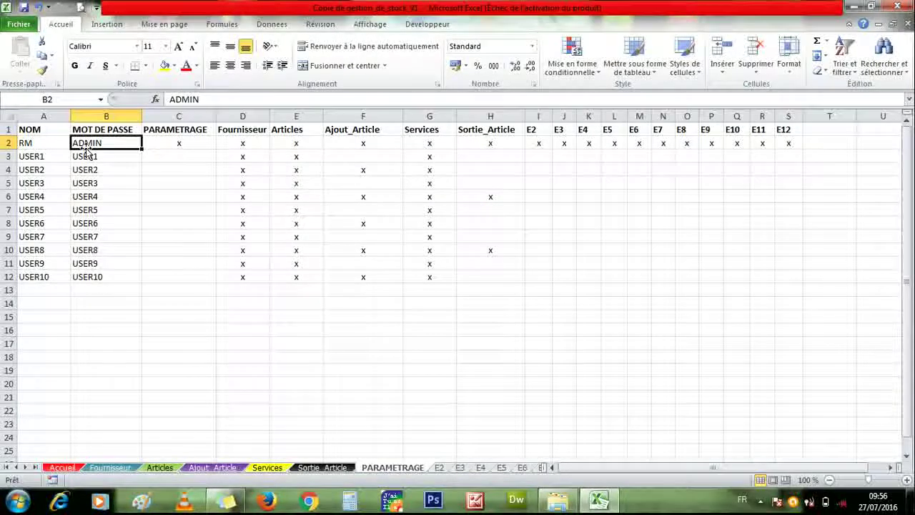
- Re-enter the first user's original password in B2
{"action": "type", "text": "1"}
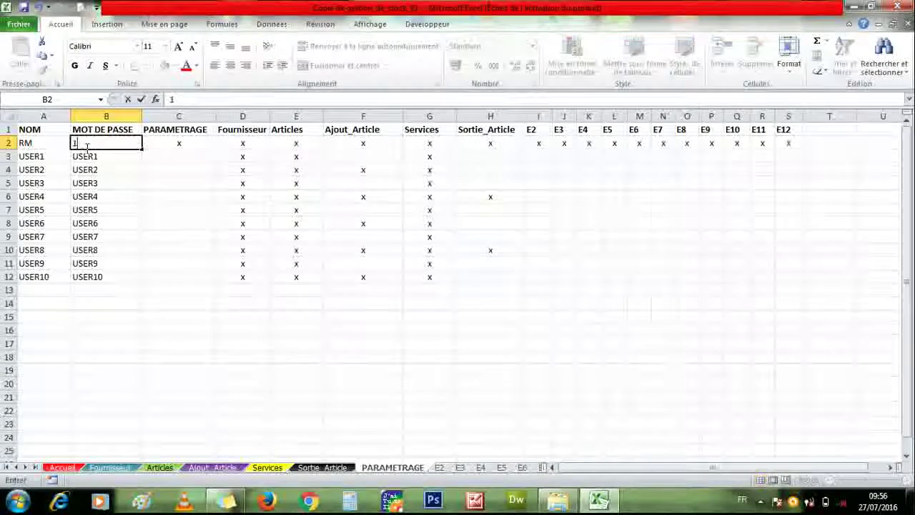
{"action": "type", "text": "11"}
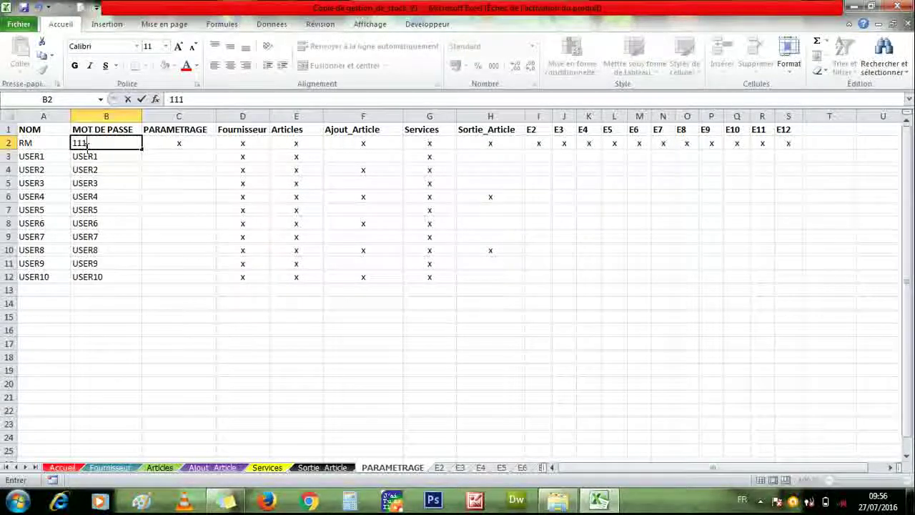
{"action": "key", "text": "BackSpace"}
{"action": "key", "text": "BackSpace"}
{"action": "key", "text": "BackSpace"}
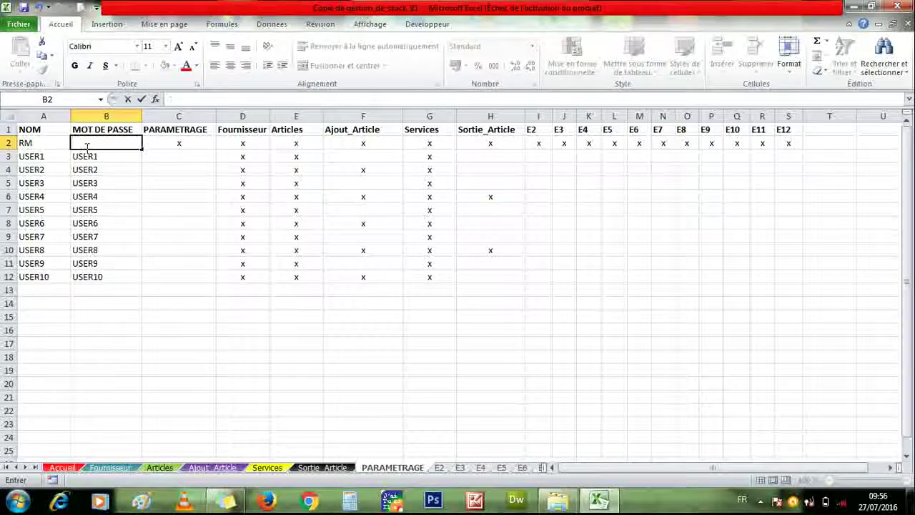
{"action": "type", "text": "ADMIN"}
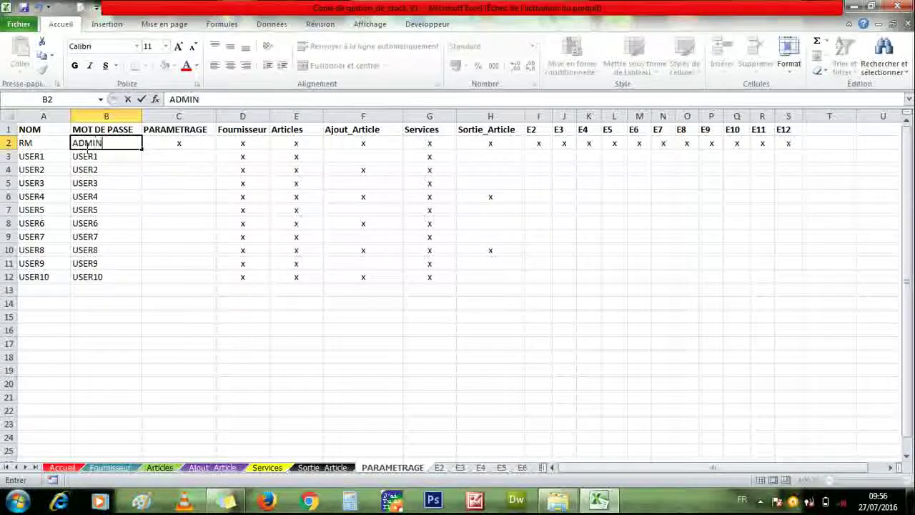
- Restore the first user's name in A2 to ADMIN and return to the top of the table
{"action": "left_click", "coordinate": [50, 145]}
{"action": "type", "text": "A"}
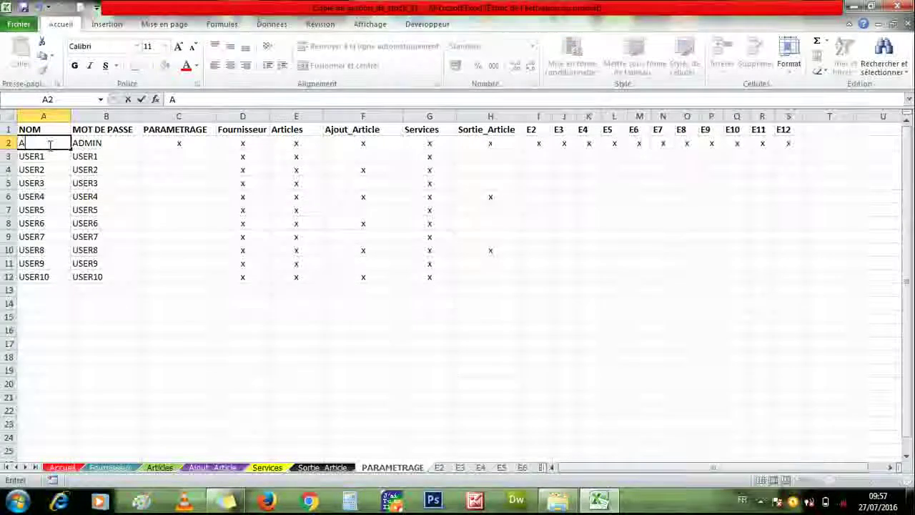
{"action": "type", "text": "DMIN"}
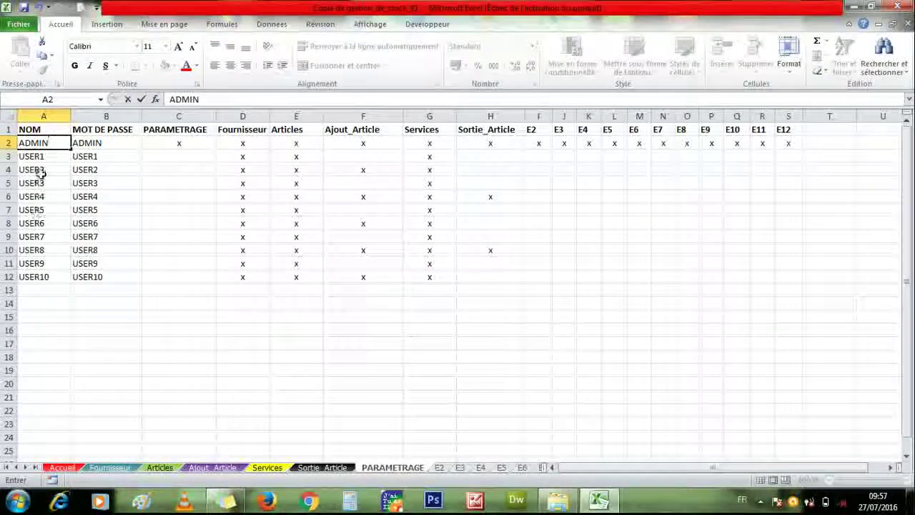
{"action": "left_click", "coordinate": [43, 157]}
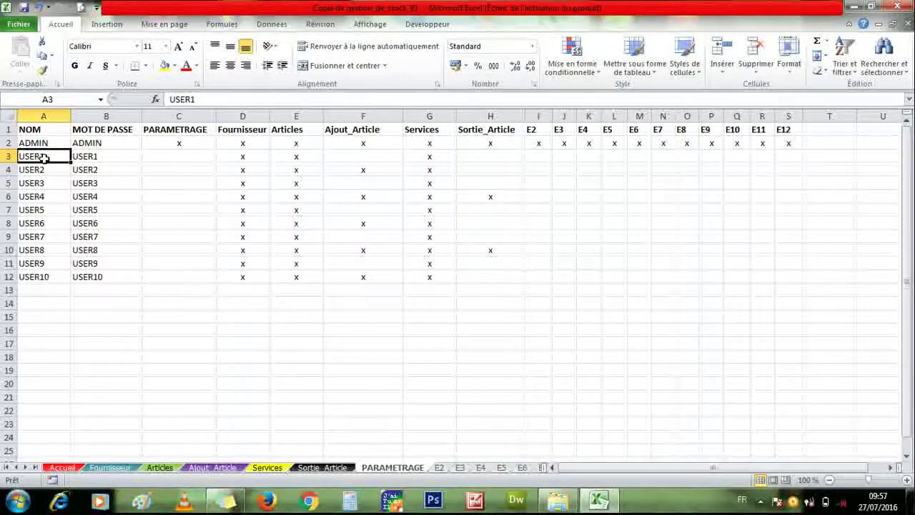
{"action": "key", "text": "Page_Down"}
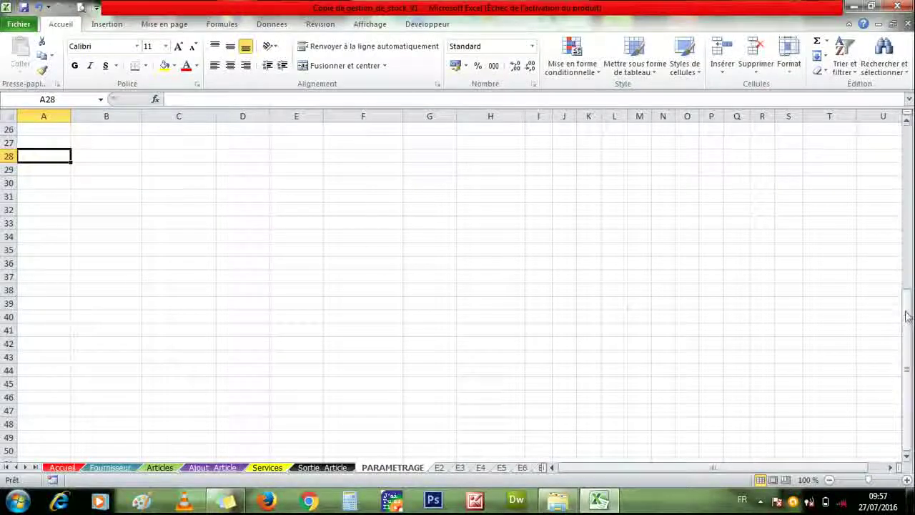
{"action": "left_click_drag", "start_coordinate": [906, 304], "coordinate": [905, 64]}
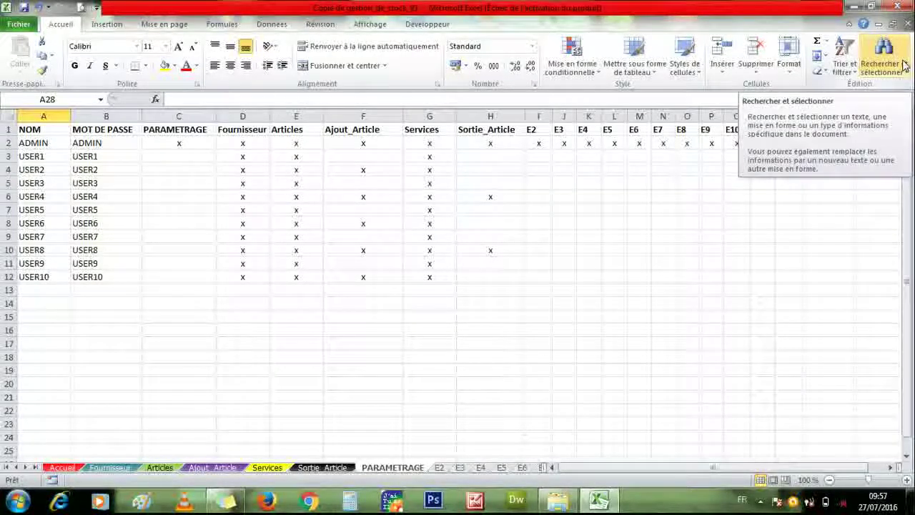
{"action": "left_click", "coordinate": [37, 151]}
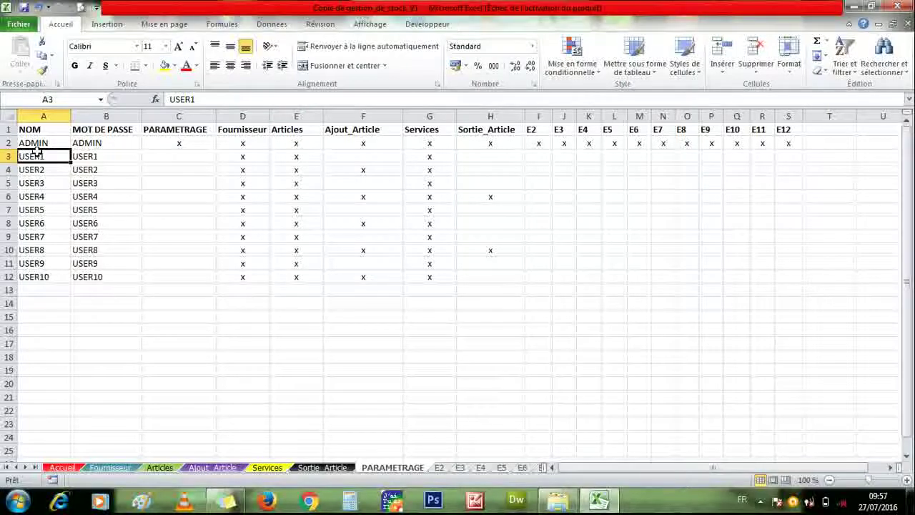
- Replace USER1 in A3 with a new user name and check its C3 and D3 permission marks
{"action": "type", "text": "N"}
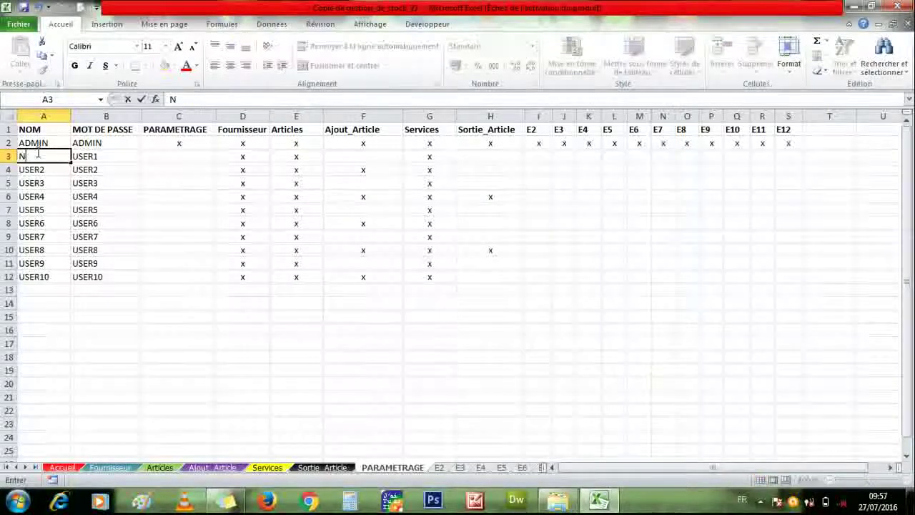
{"action": "type", "text": "uPTIA"}
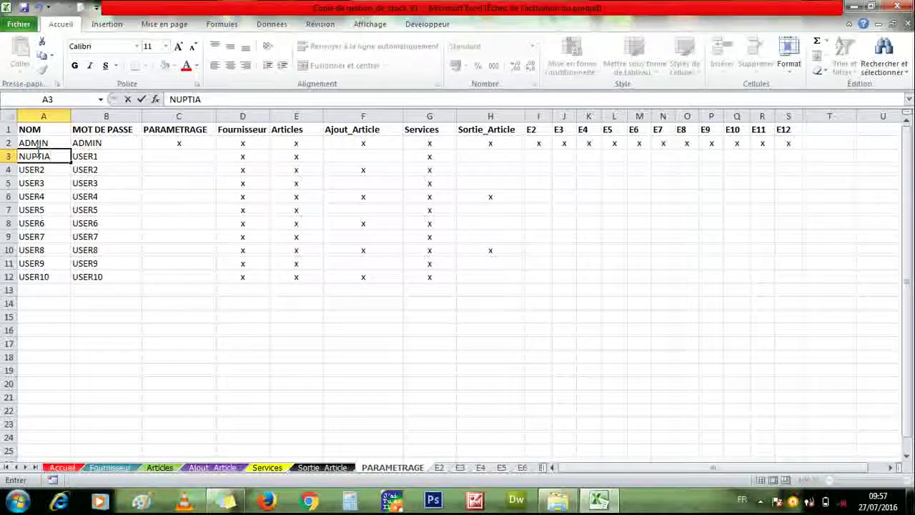
{"action": "left_click", "coordinate": [116, 152]}
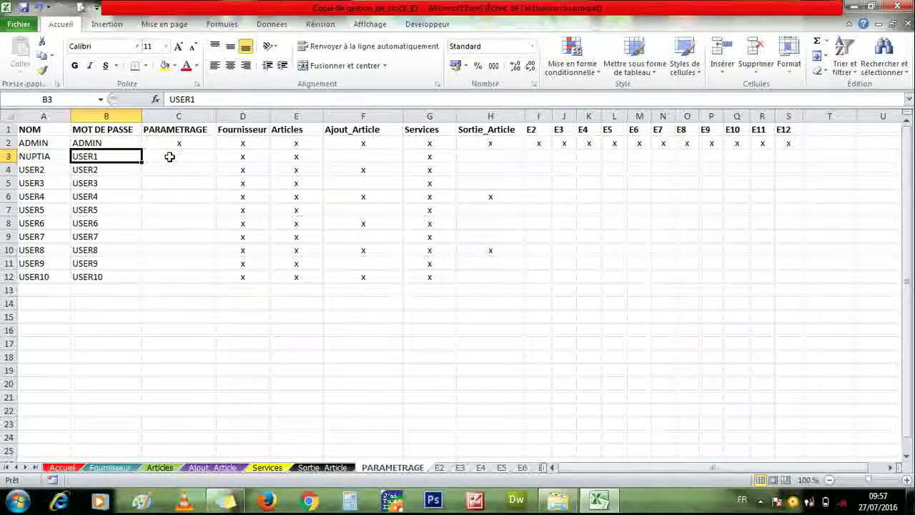
{"action": "left_click", "coordinate": [169, 155]}
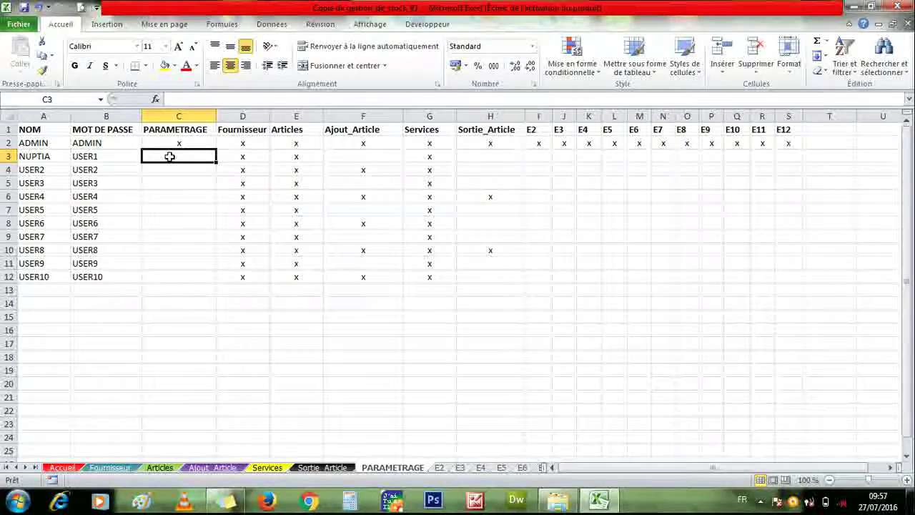
{"action": "left_click", "coordinate": [235, 157]}
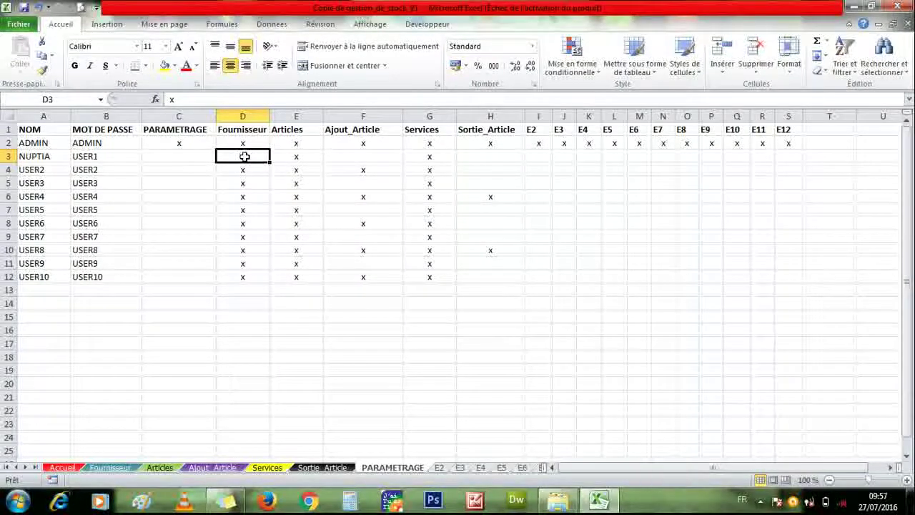
{"action": "left_click", "coordinate": [194, 154]}
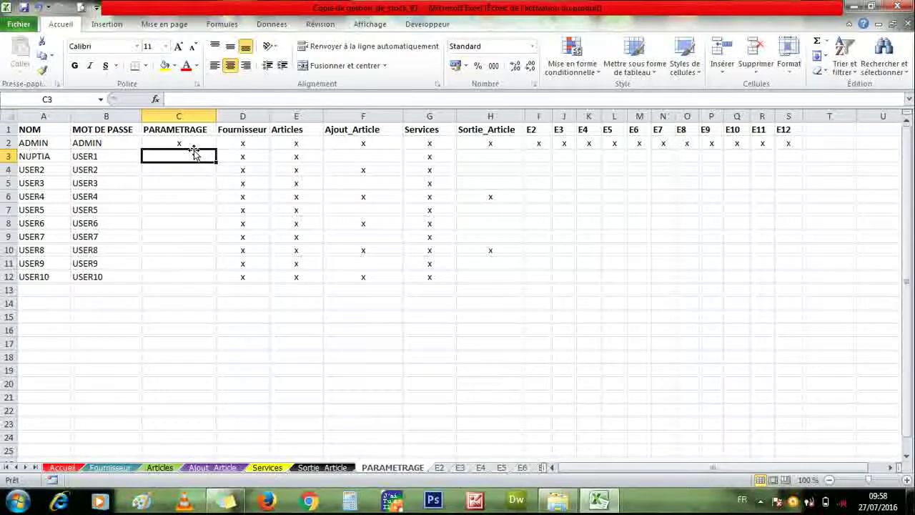
{"action": "type", "text": "x"}
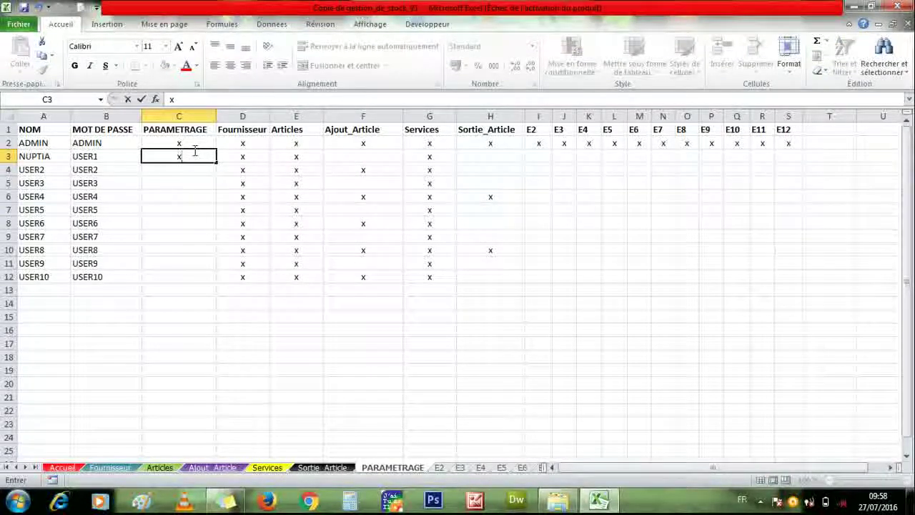
{"action": "key", "text": "BackSpace"}
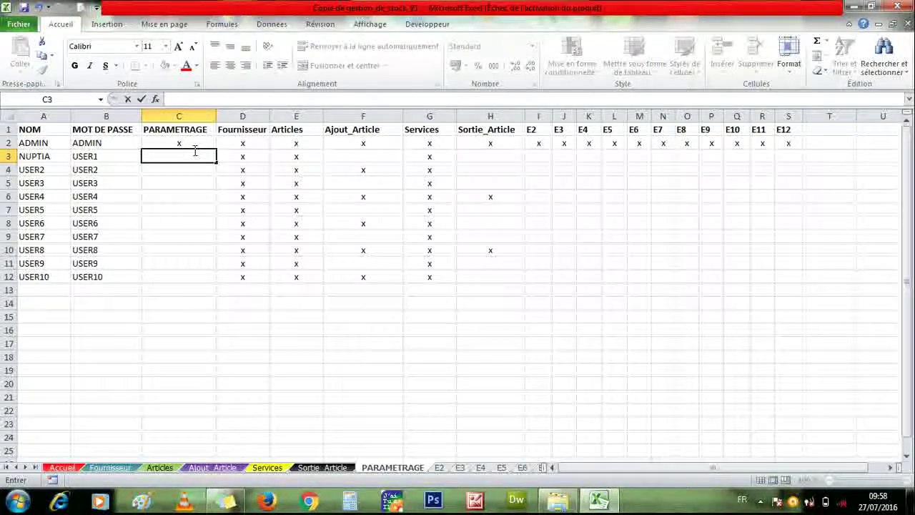
{"action": "left_click", "coordinate": [194, 165]}
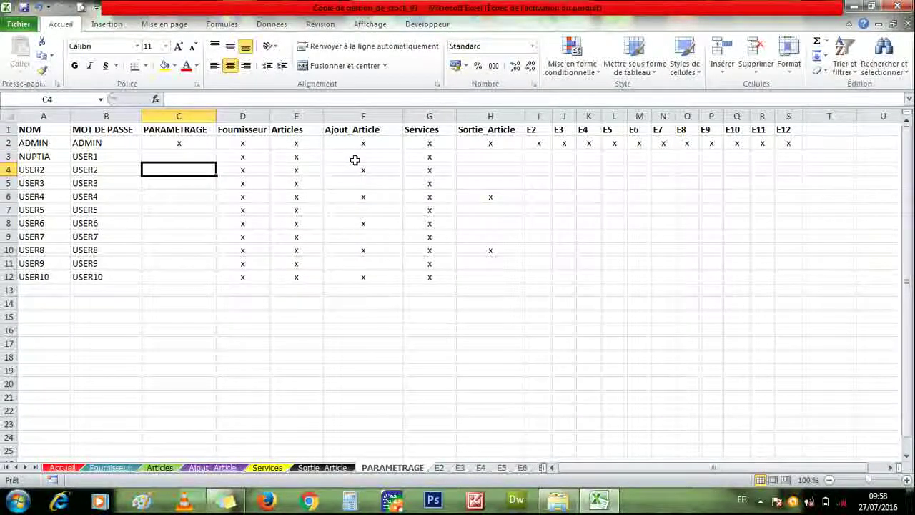
{"action": "left_click", "coordinate": [356, 160]}
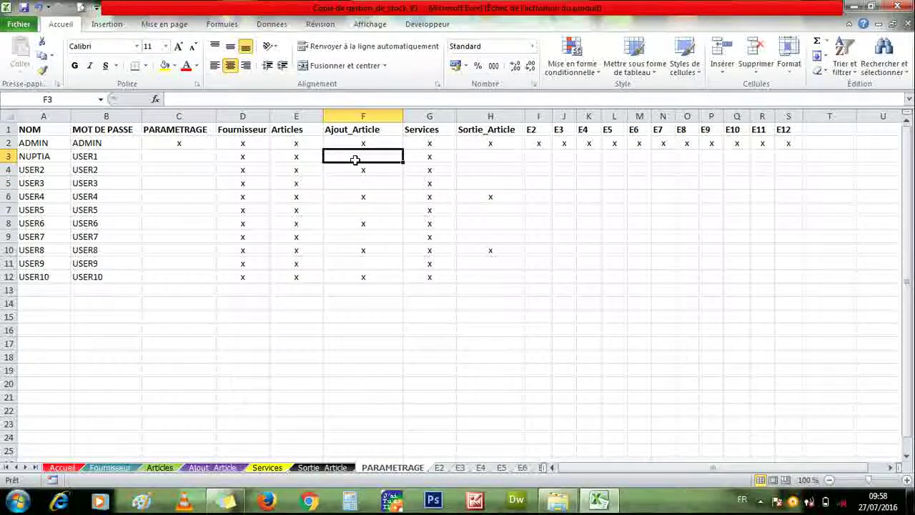
{"action": "type", "text": "x"}
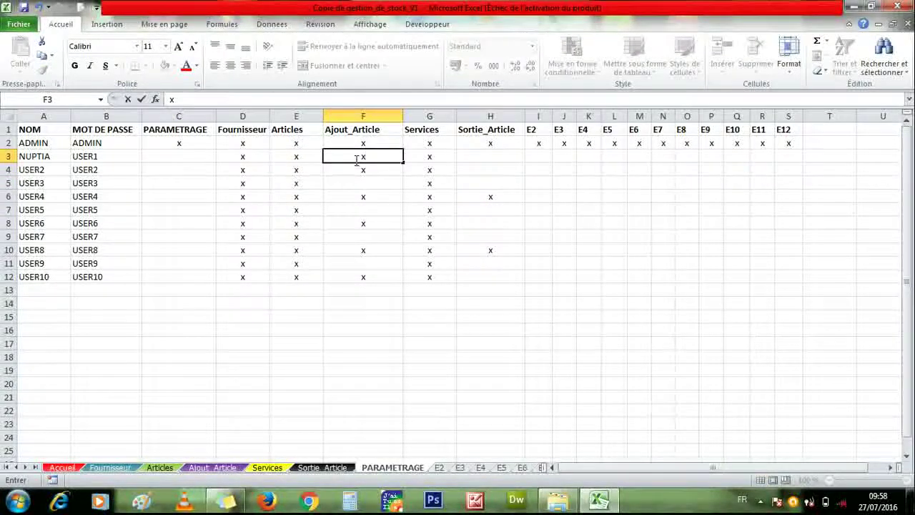
{"action": "left_click", "coordinate": [6, 156]}
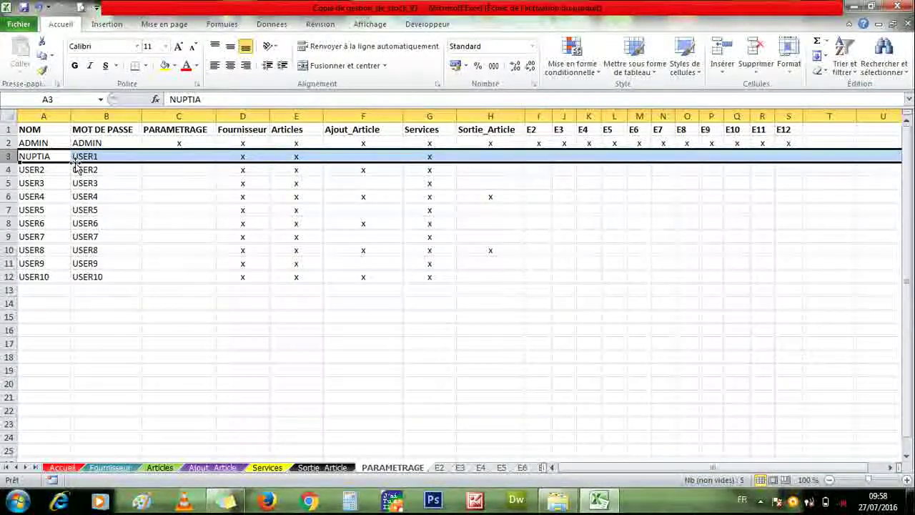
- Change the row-3 user name in A3 back to USER1
{"action": "double_click", "coordinate": [53, 154]}
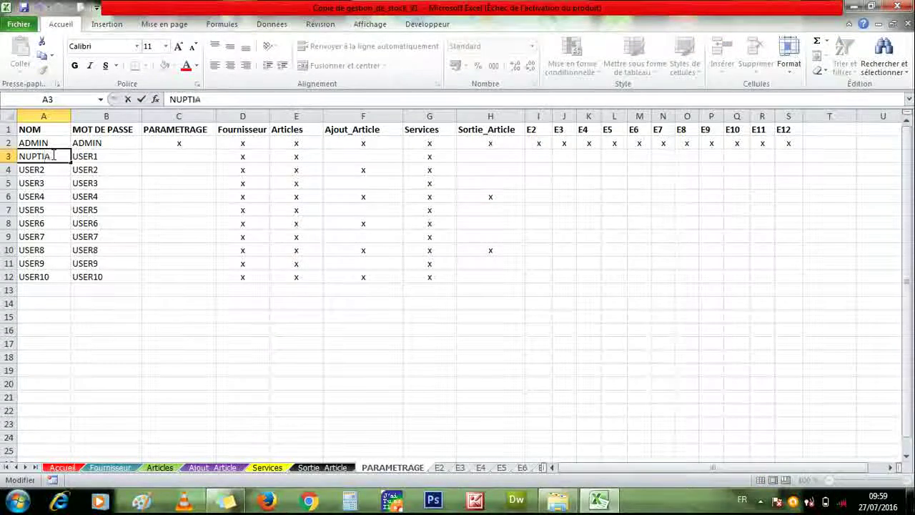
{"action": "key", "text": "BackSpace"}
{"action": "key", "text": "BackSpace"}
{"action": "key", "text": "BackSpace"}
{"action": "key", "text": "BackSpace"}
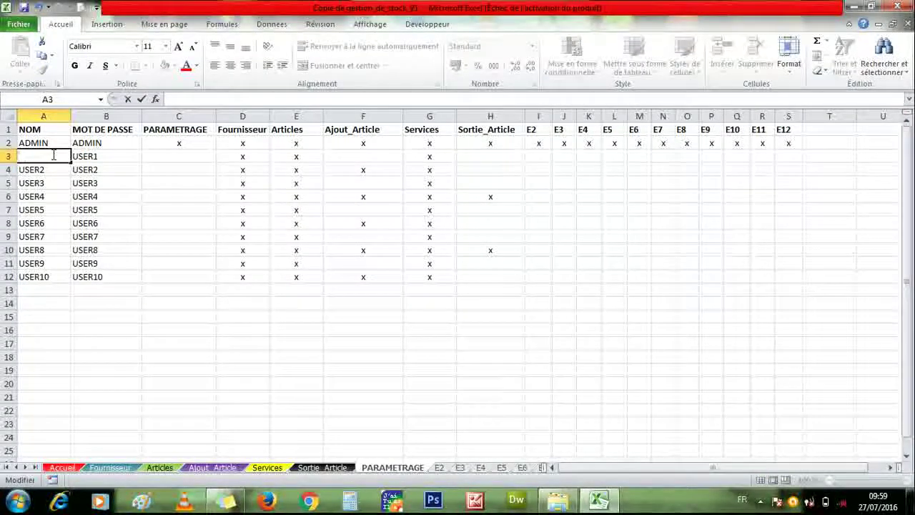
{"action": "type", "text": "USE"}
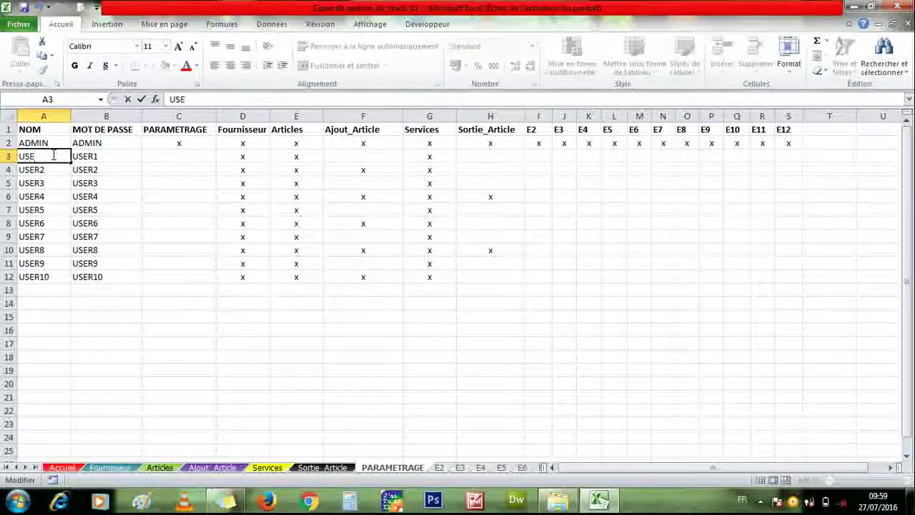
{"action": "type", "text": "R10"}
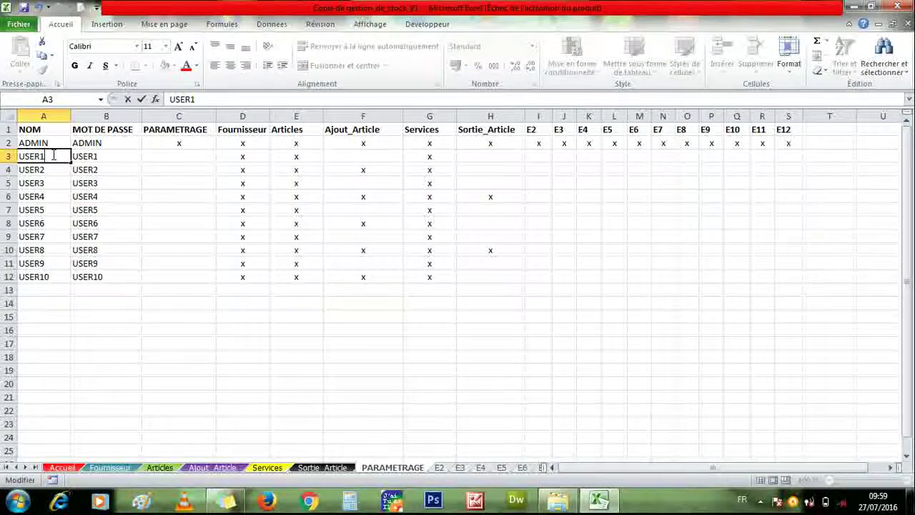
{"action": "left_click", "coordinate": [148, 239]}
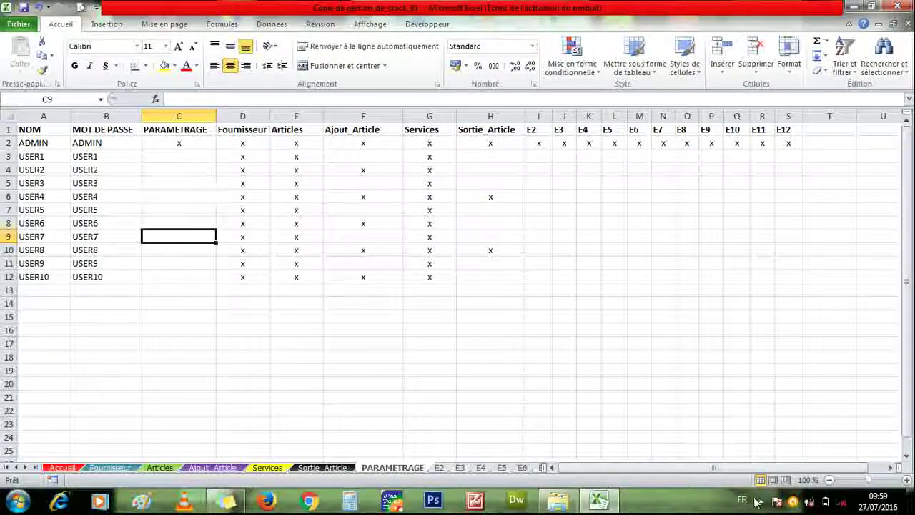
- Close the workbook with Ne pas enregistrer and reopen 'Copie de gestion_de_stock' from the desktop
{"action": "left_click", "coordinate": [896, 7]}
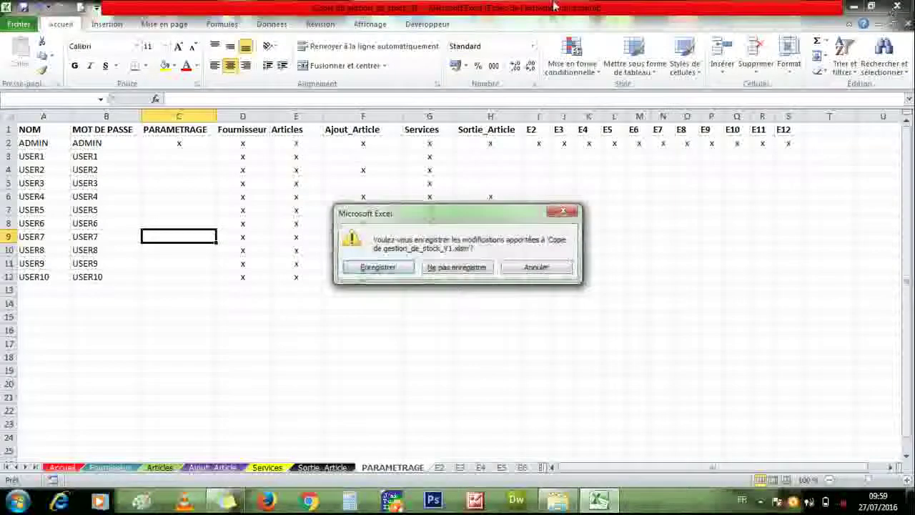
{"action": "left_click", "coordinate": [436, 267]}
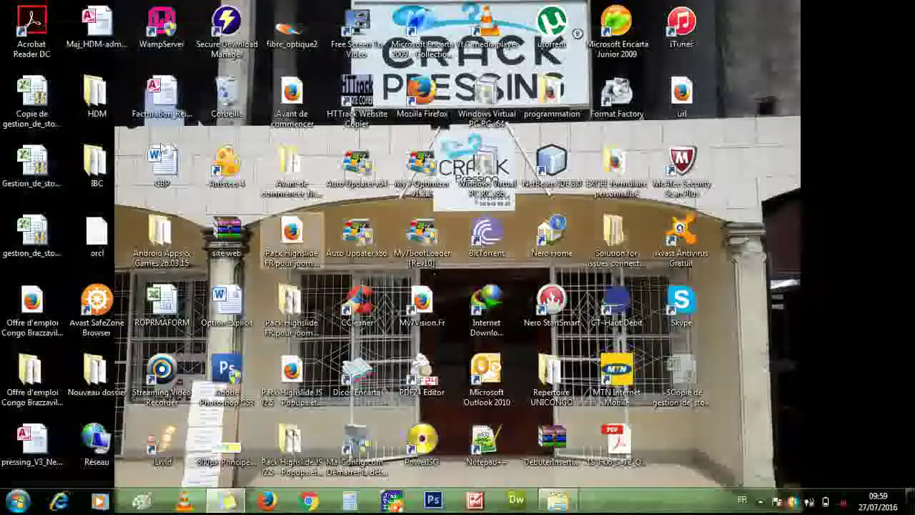
{"action": "double_click", "coordinate": [33, 107]}
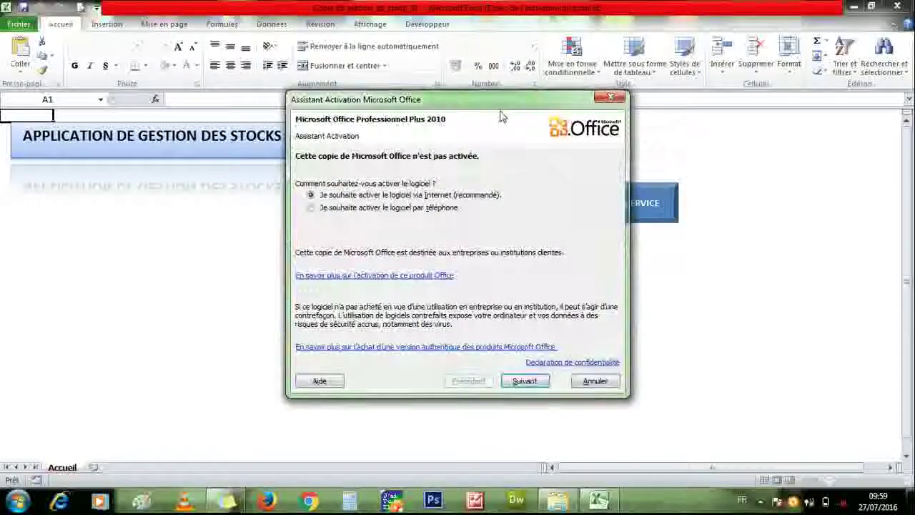
- Dismiss the activation wizard, log in as USER1 with its password, and end the runtime error
{"action": "left_click", "coordinate": [609, 97]}
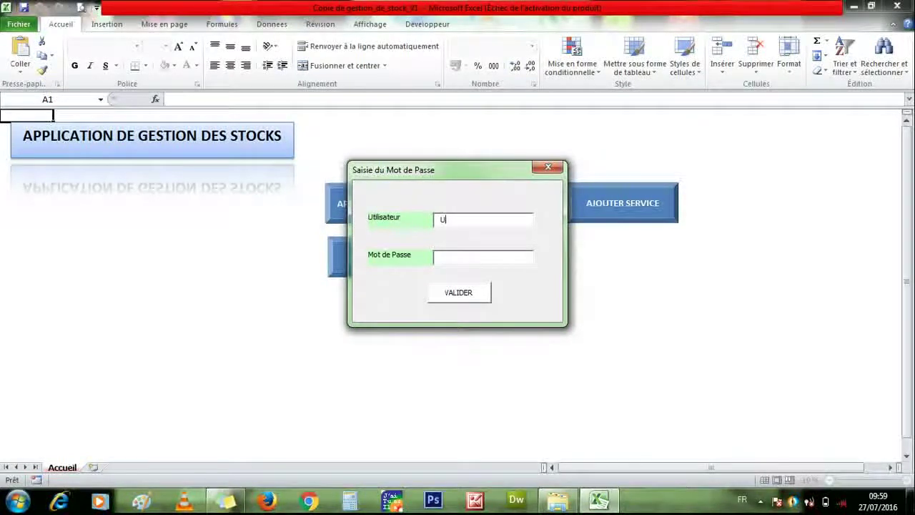
{"action": "type", "text": "R1"}
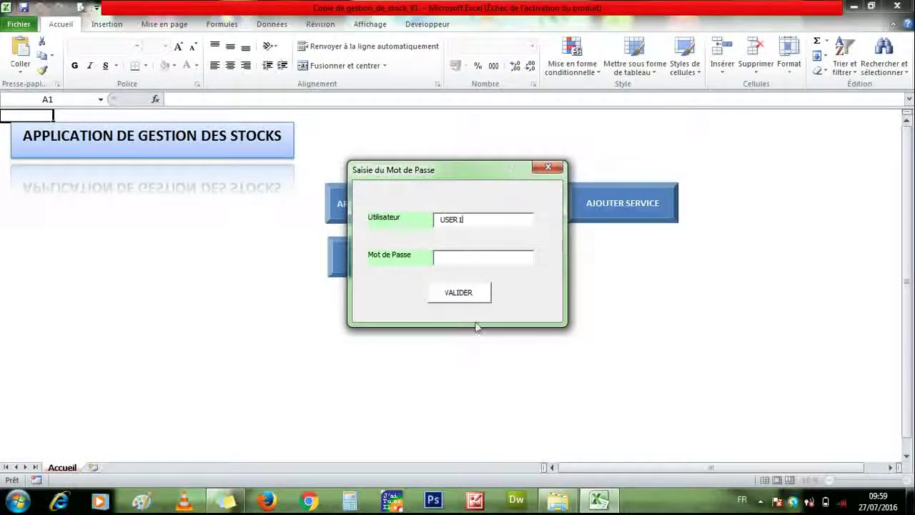
{"action": "type", "text": "12345"}
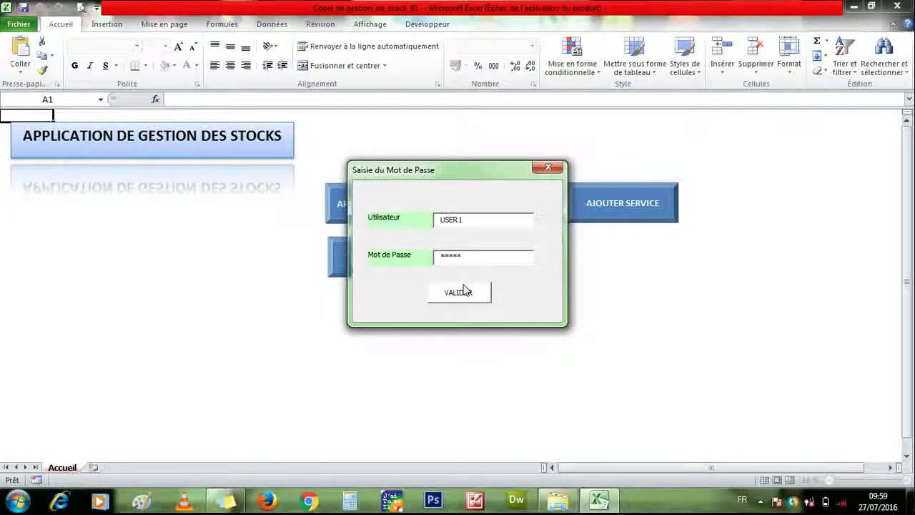
{"action": "left_click", "coordinate": [463, 290]}
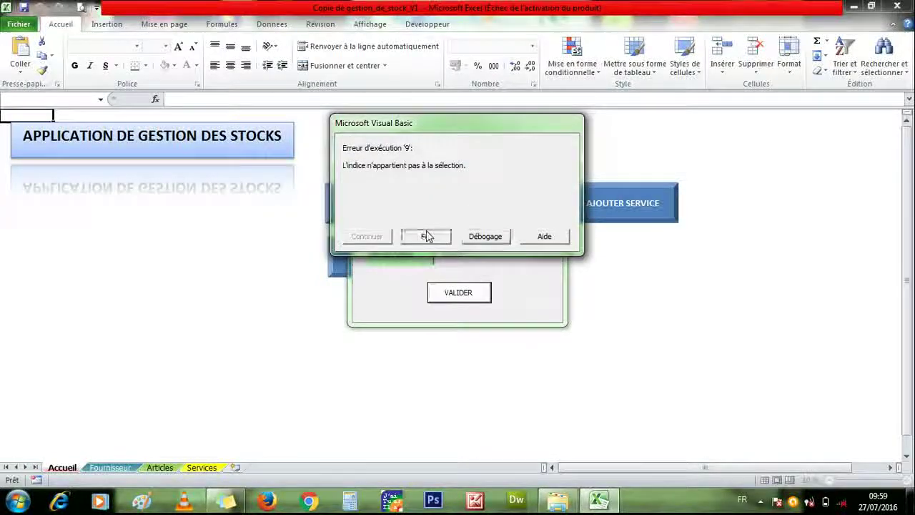
{"action": "left_click", "coordinate": [426, 236]}
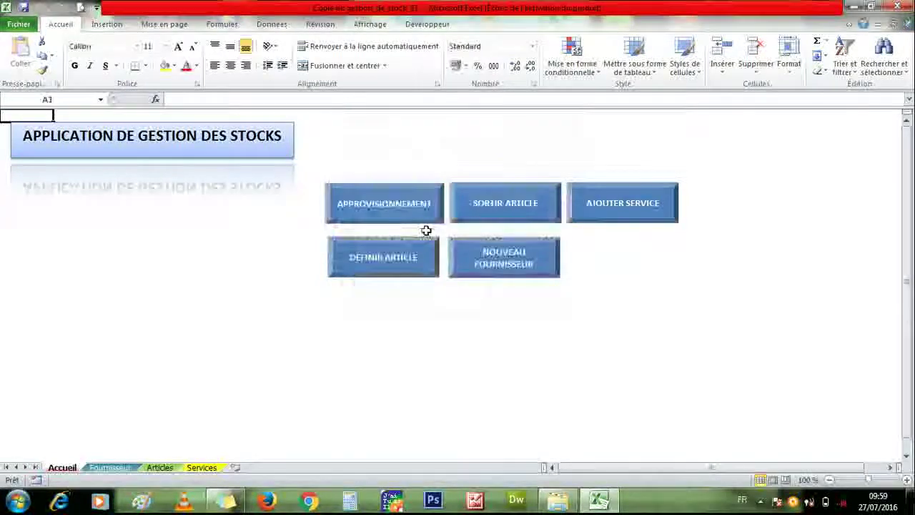
{"action": "left_click", "coordinate": [110, 466]}
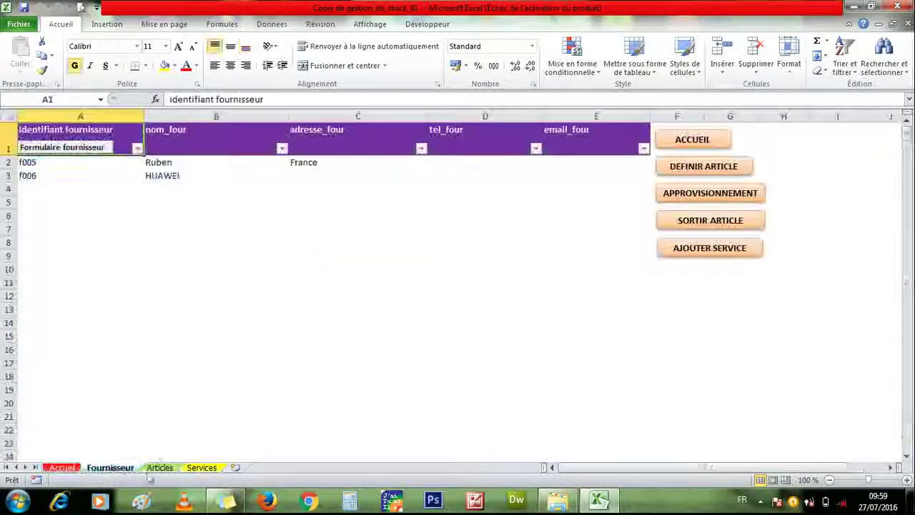
{"action": "left_click", "coordinate": [159, 467]}
{"action": "left_click", "coordinate": [201, 468]}
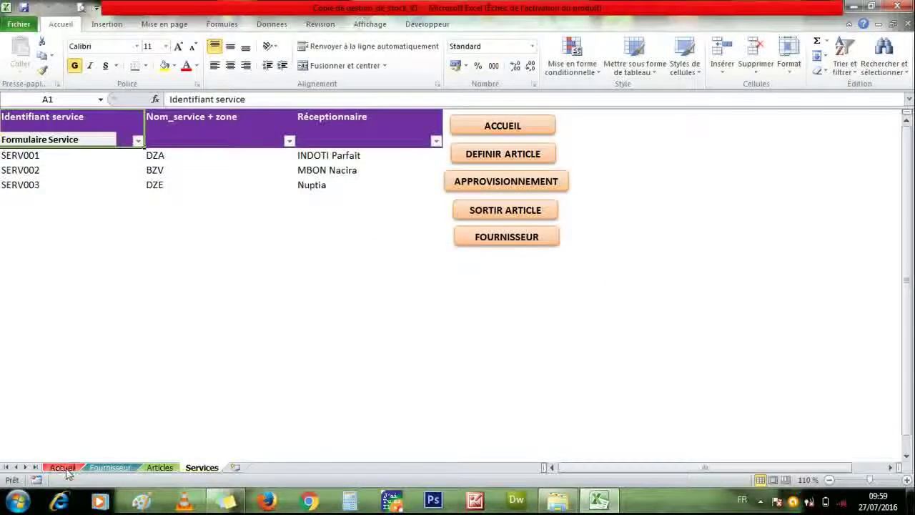
{"action": "left_click", "coordinate": [507, 133]}
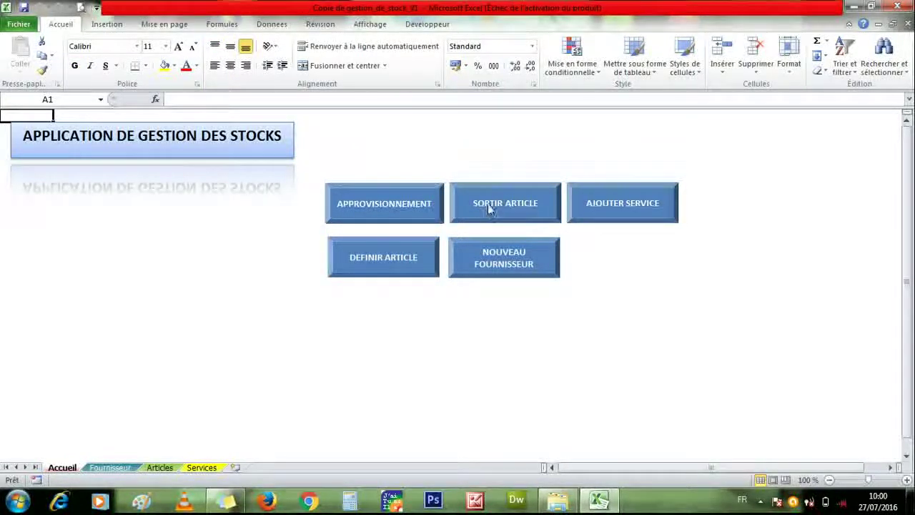
{"action": "left_click", "coordinate": [487, 275]}
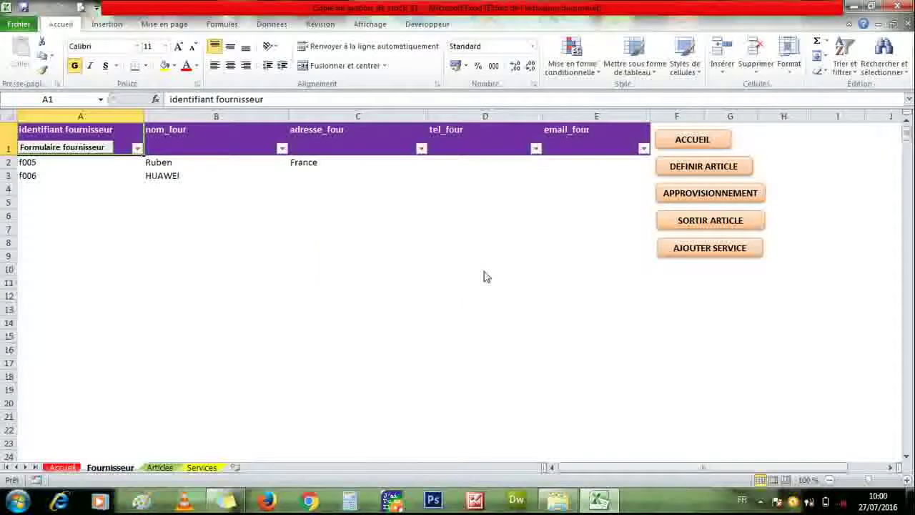
{"action": "left_click", "coordinate": [669, 140]}
{"action": "left_click", "coordinate": [419, 253]}
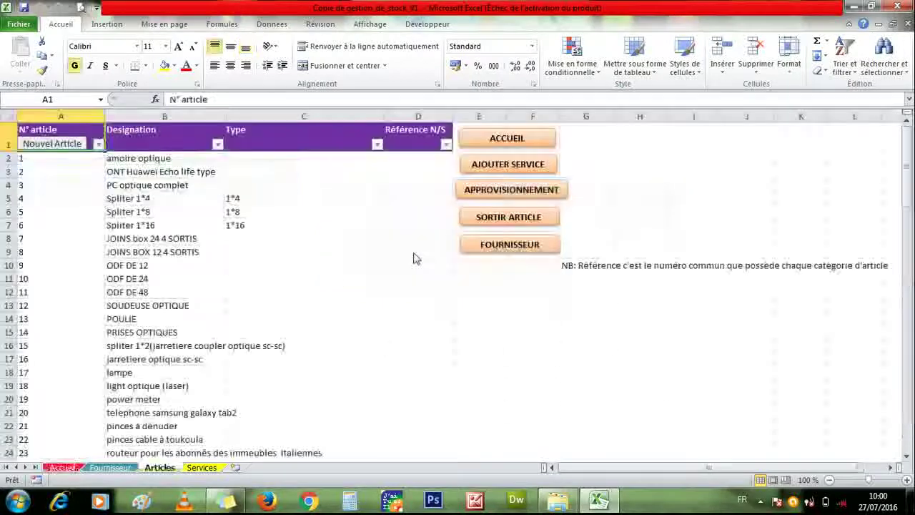
{"action": "left_click", "coordinate": [544, 138]}
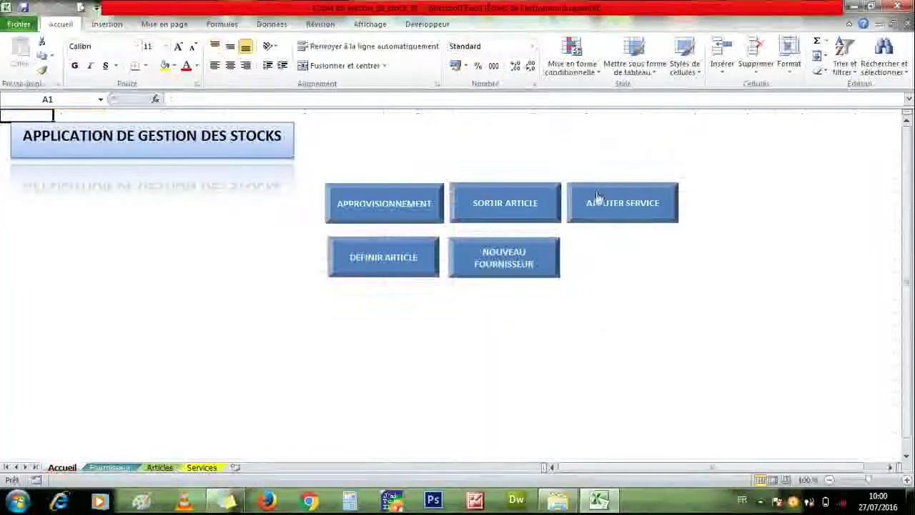
{"action": "left_click", "coordinate": [592, 204]}
{"action": "left_click", "coordinate": [520, 132]}
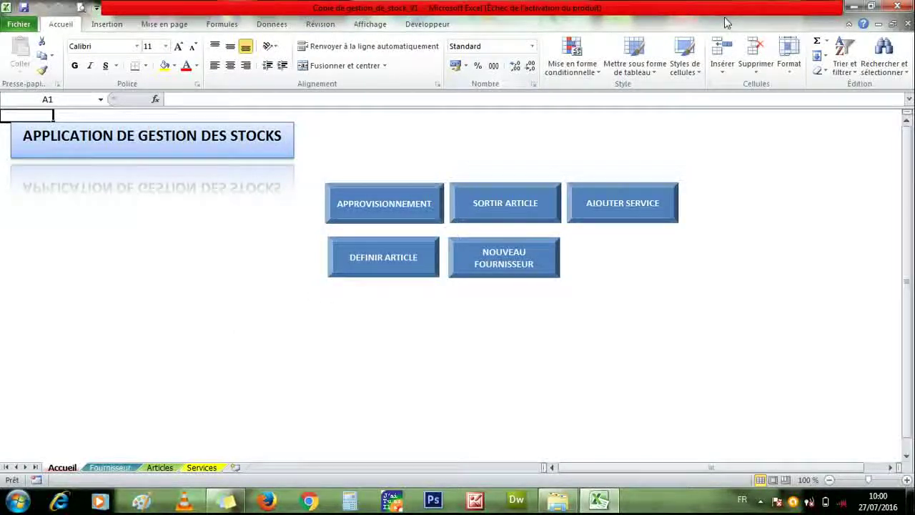
{"action": "left_click", "coordinate": [760, 502]}
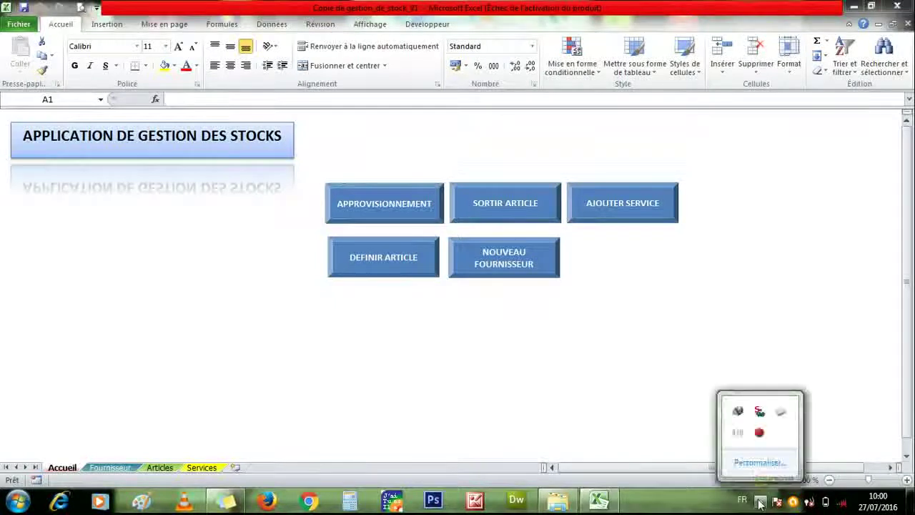